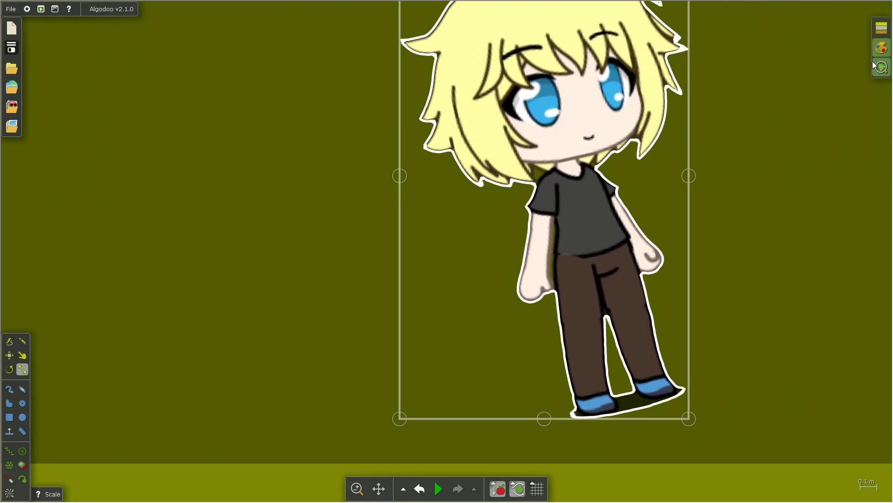
Step: Move the blonde character image to the purple girl's right and bring up its actions menu
mouse_move(698, 98)
mouse_down()
mouse_move(577, 99)
mouse_move(547, 116)
mouse_move(801, 94)
mouse_move(859, 124)
mouse_move(772, 156)
mouse_up()
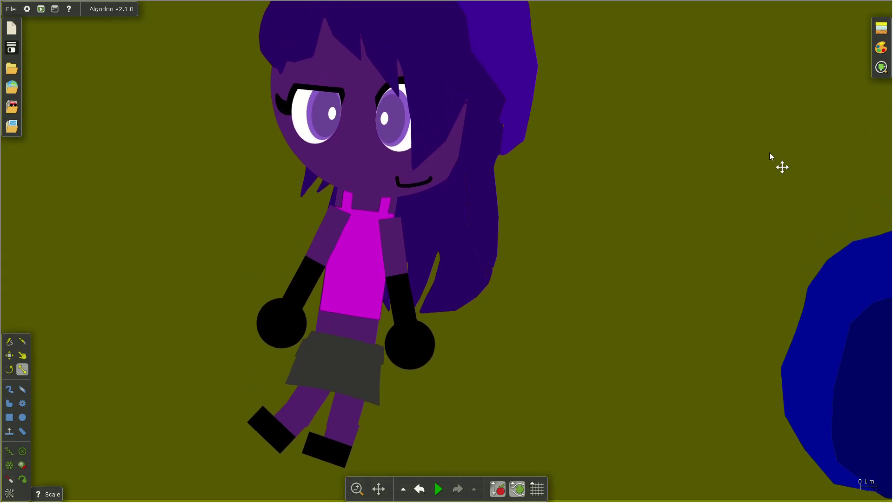
scroll(771, 156, down, 3)
drag(414, 133, 488, 153)
scroll(325, 119, up, 2)
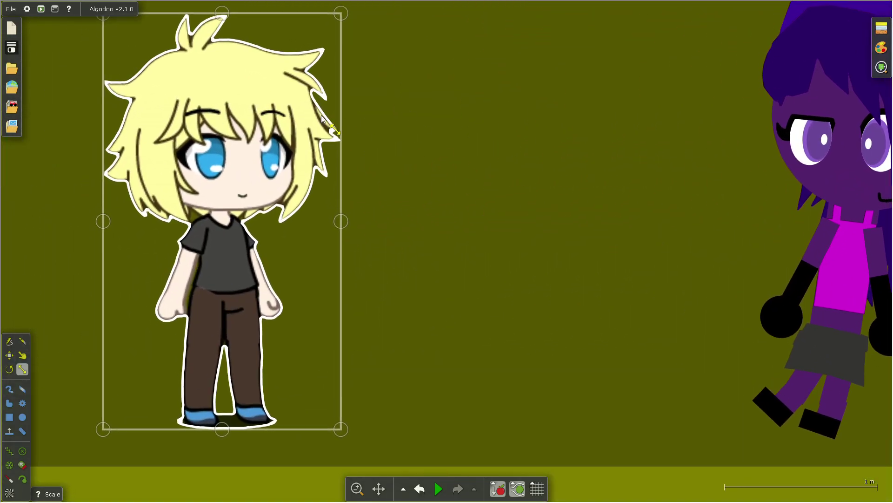
drag(324, 124, 750, 84)
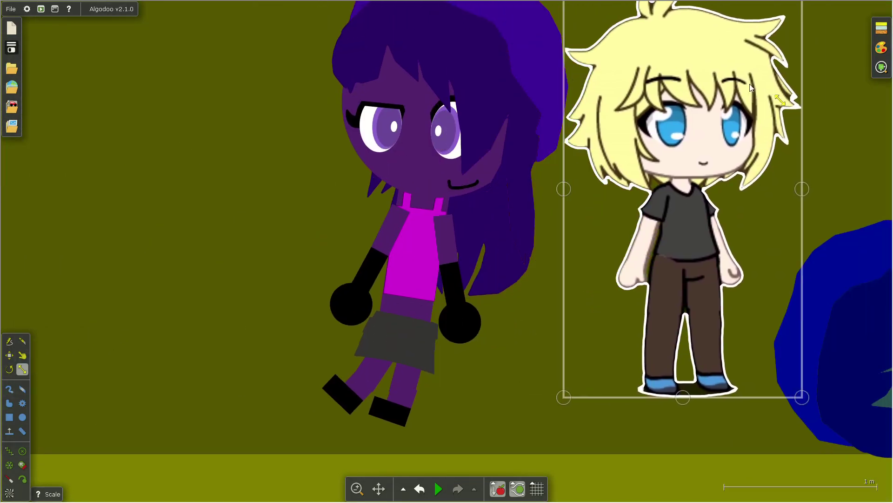
right_click(750, 85)
click(744, 136)
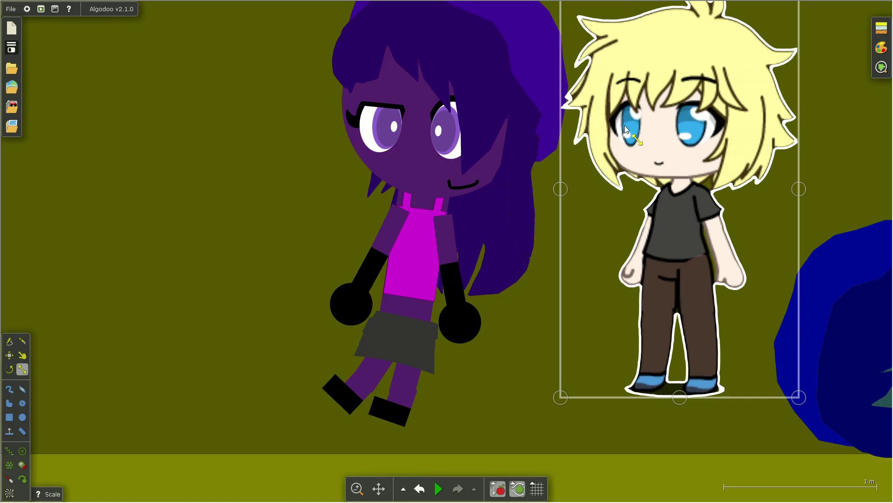
Step: Move the blonde character image to the purple girl's left and mirror it back
drag(673, 95, 183, 125)
scroll(183, 125, up, 3)
right_click(210, 182)
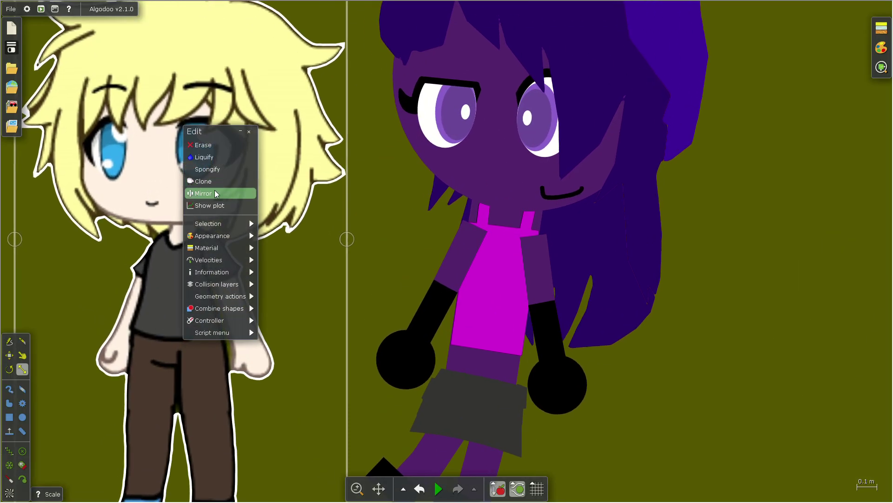
click(476, 265)
scroll(519, 291, down, 5)
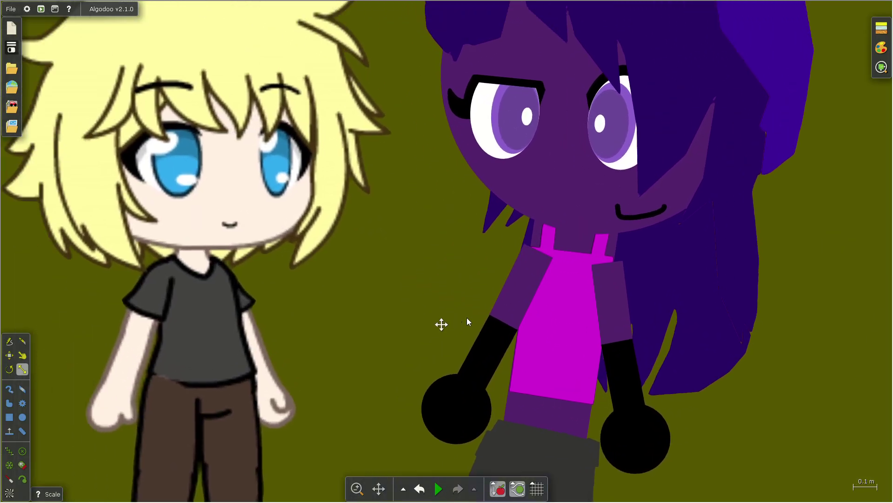
drag(467, 318, 429, 265)
click(335, 279)
scroll(679, 323, up, 3)
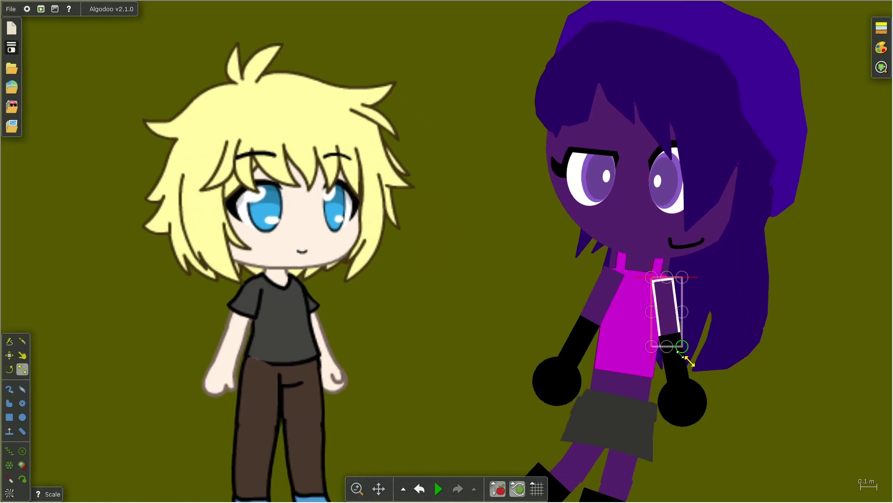
Step: Rotate the purple girl's upper arm and forearm outward, then raise the blonde image leftward
click(681, 357)
mouse_move(689, 347)
mouse_down()
mouse_move(729, 312)
mouse_move(702, 373)
mouse_move(721, 403)
mouse_up()
click(708, 387)
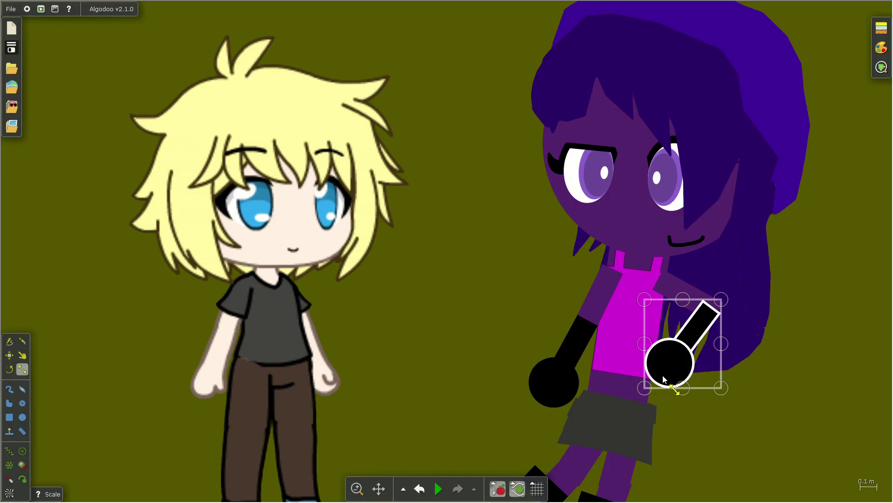
drag(675, 368, 818, 348)
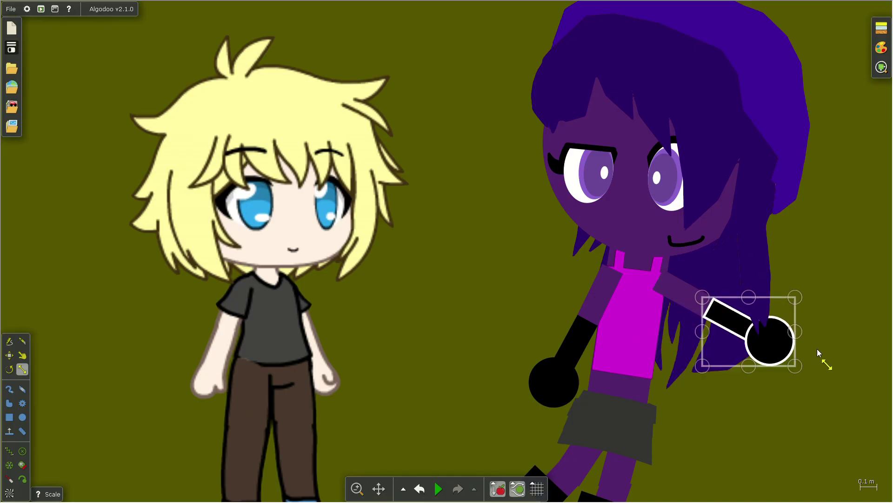
click(296, 335)
scroll(297, 334, down, 3)
mouse_move(297, 300)
mouse_down()
mouse_move(741, 153)
mouse_move(134, 218)
mouse_move(247, 165)
mouse_up()
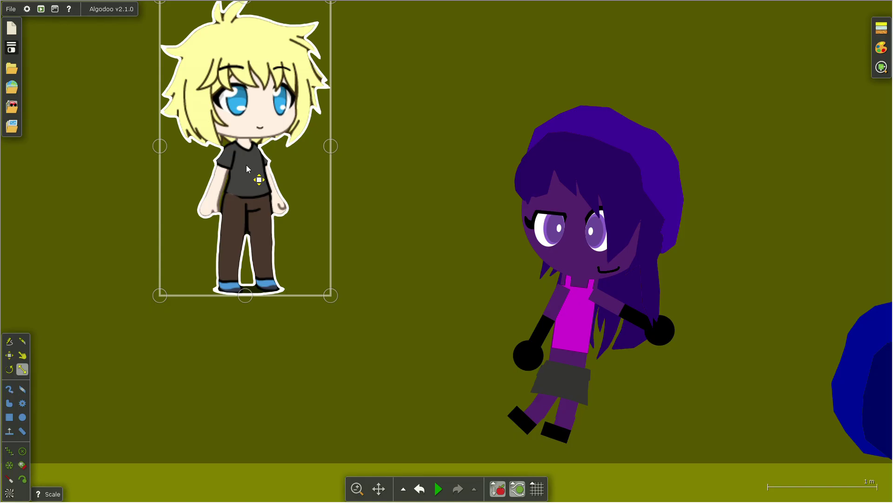
Step: Nudge the blonde character image down and further left beside the purple girl
drag(247, 165, 239, 200)
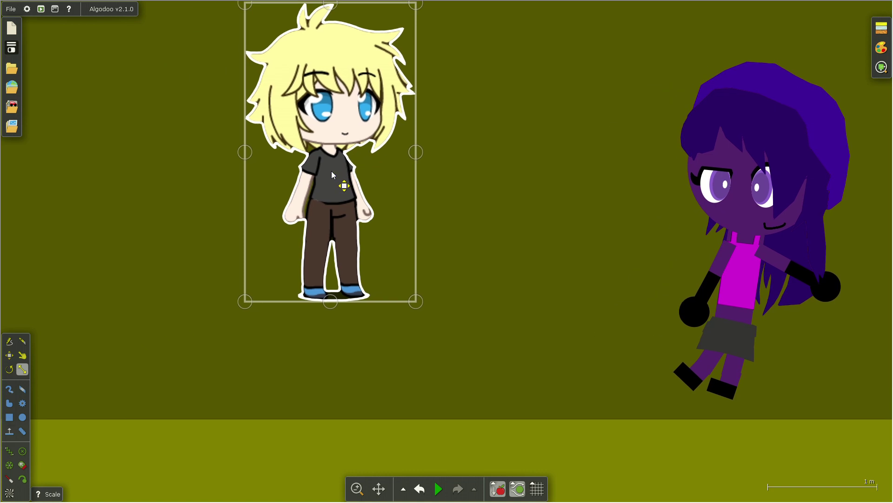
mouse_move(331, 171)
mouse_down()
mouse_move(240, 175)
mouse_move(255, 152)
mouse_move(226, 207)
mouse_move(526, 206)
mouse_move(29, 260)
mouse_move(862, 91)
mouse_move(815, 125)
mouse_move(547, 173)
mouse_move(320, 240)
mouse_move(249, 246)
mouse_up()
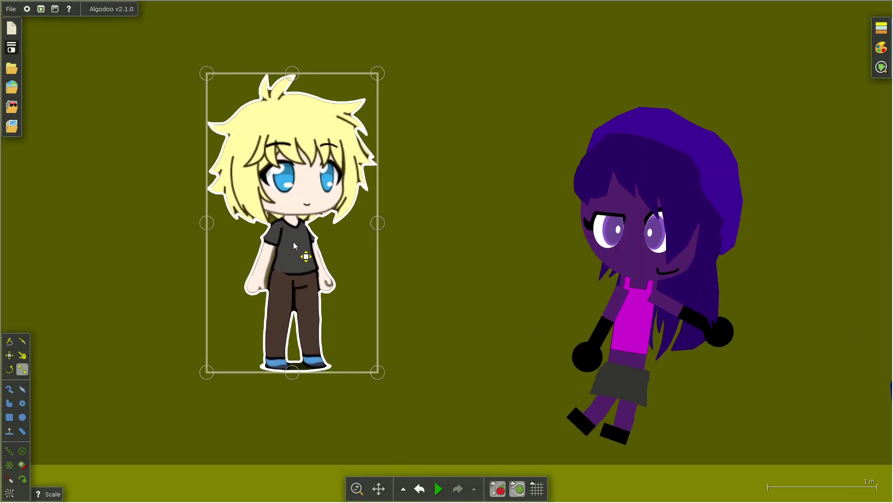
scroll(248, 247, up, 2)
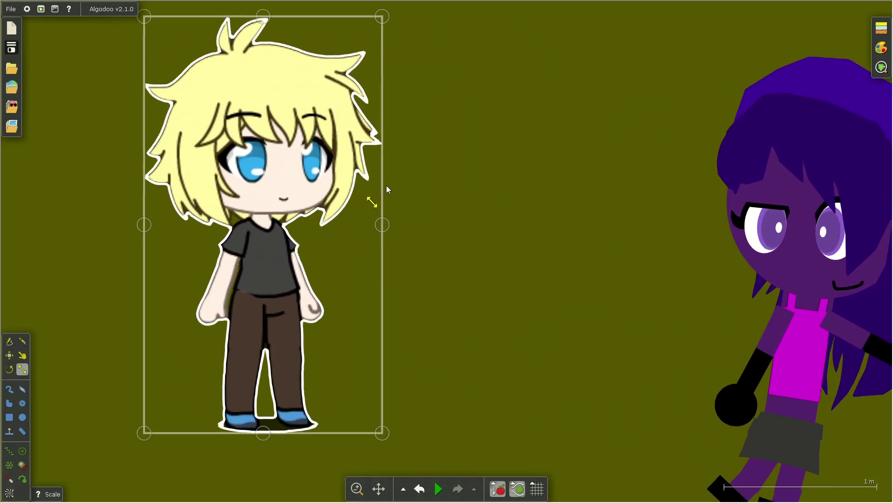